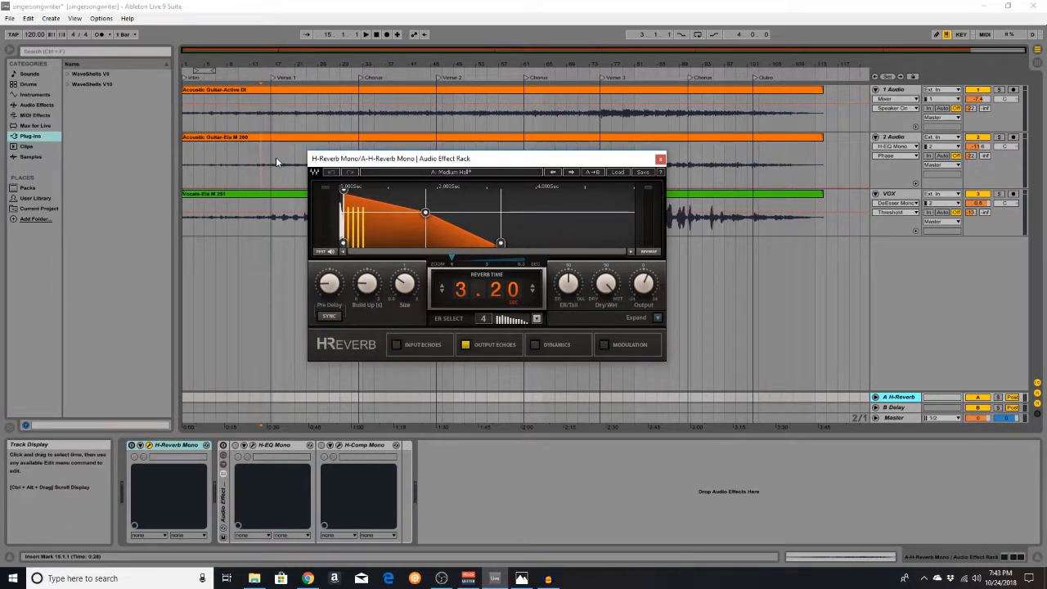
Hide the H-Reverb window, view the church interior picture in the Photos app, and return to Ableton Live
{"action": "left_click", "coordinate": [149, 446]}
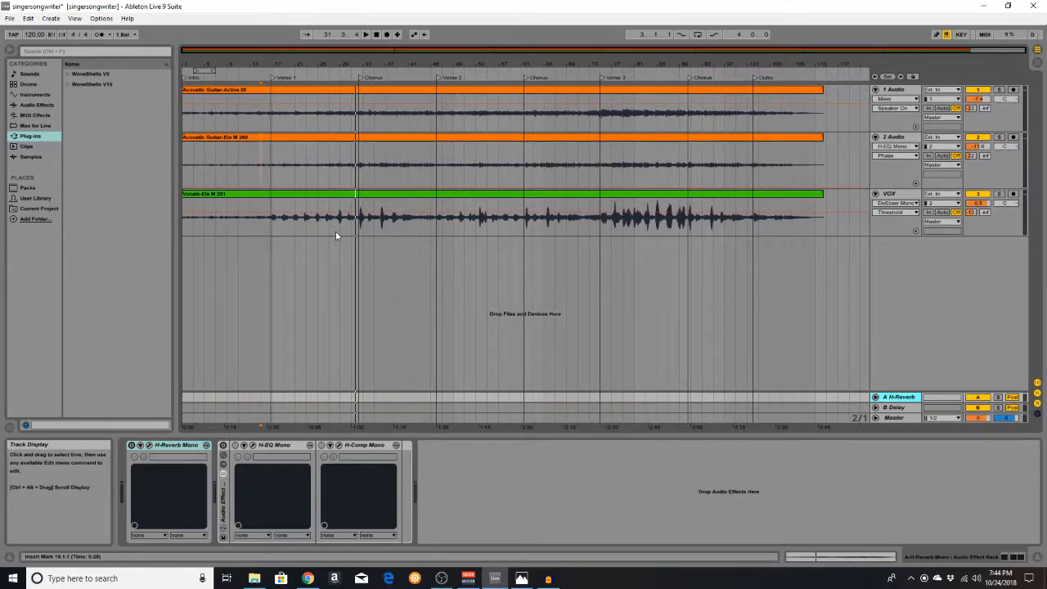
{"action": "left_click", "coordinate": [521, 579]}
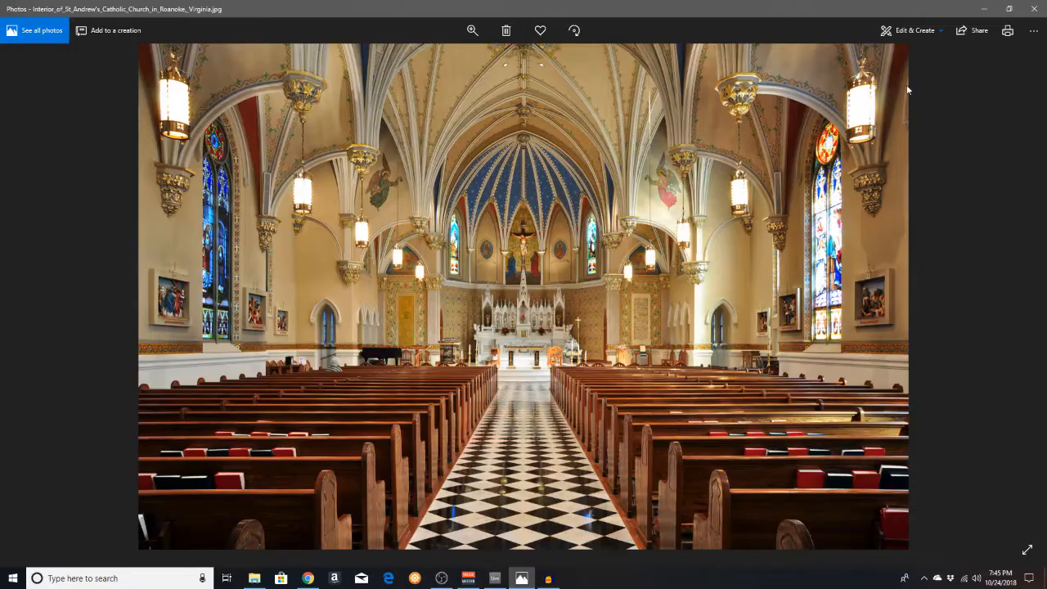
{"action": "left_click", "coordinate": [990, 9]}
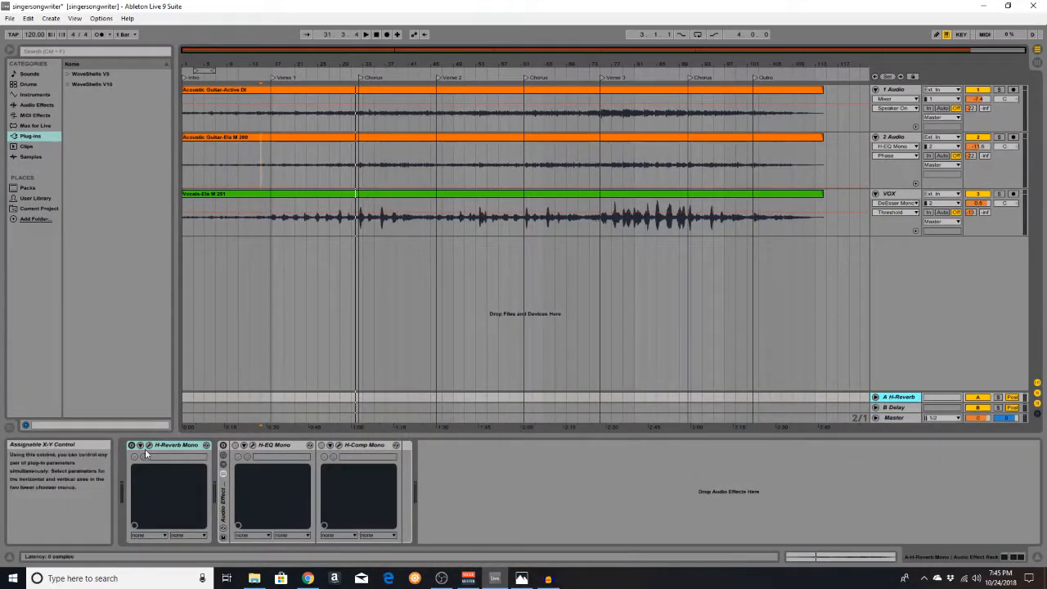
Show the H-Reverb plug-in window and look over its list of factory presets without loading one
{"action": "left_click", "coordinate": [150, 448]}
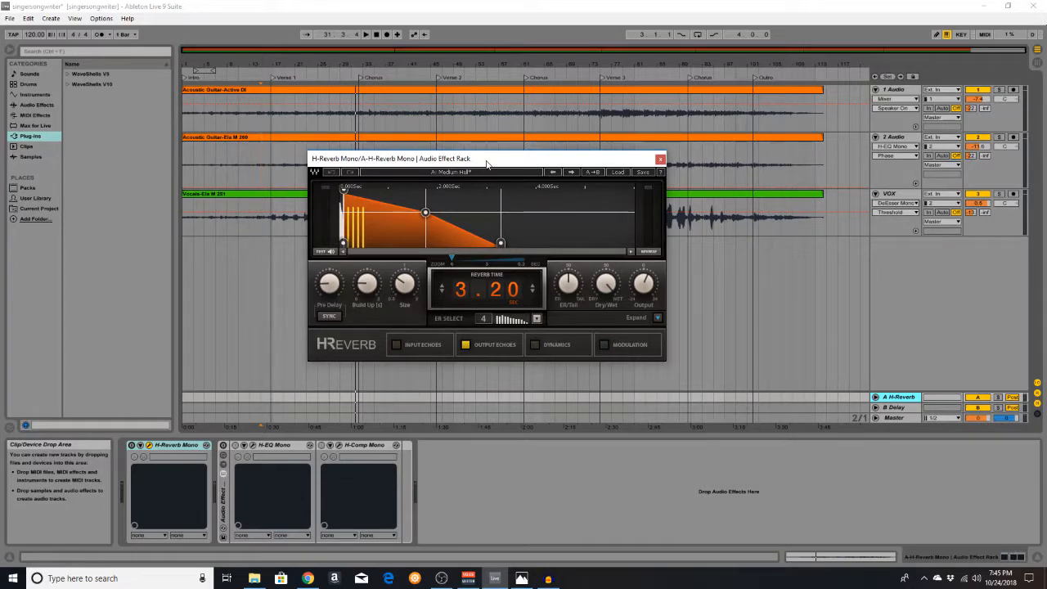
{"action": "left_click", "coordinate": [620, 175]}
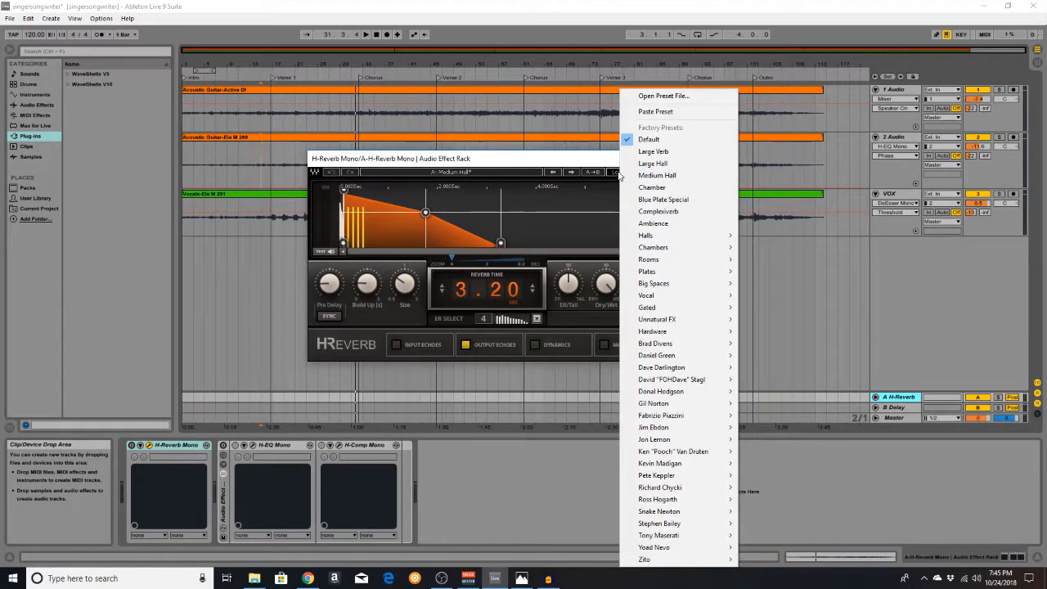
{"action": "left_click", "coordinate": [524, 164]}
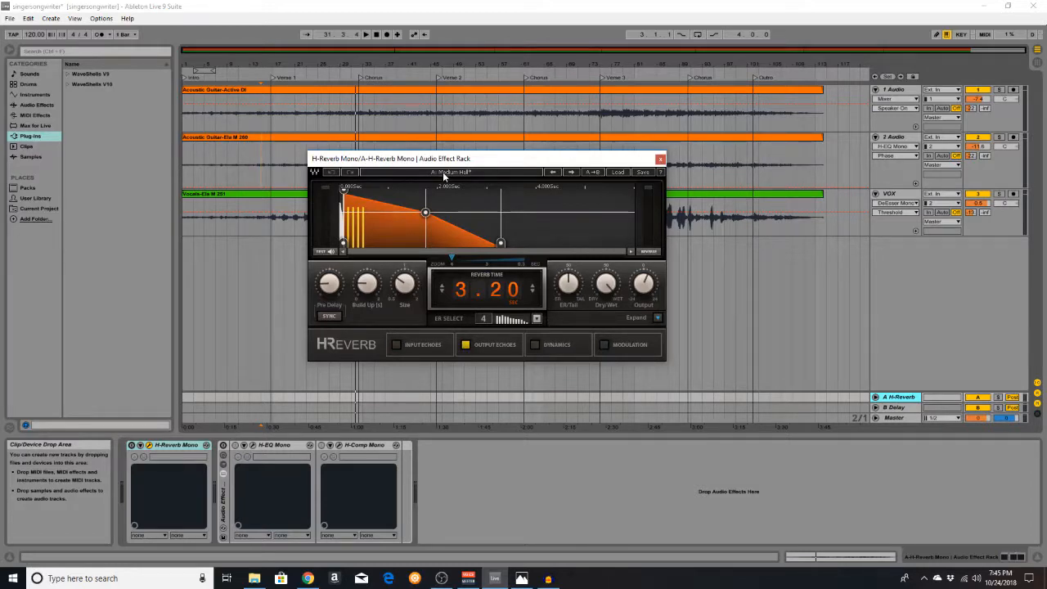
Activate the H-Reverb device and play the song from just before Verse 1
{"action": "left_click", "coordinate": [132, 446]}
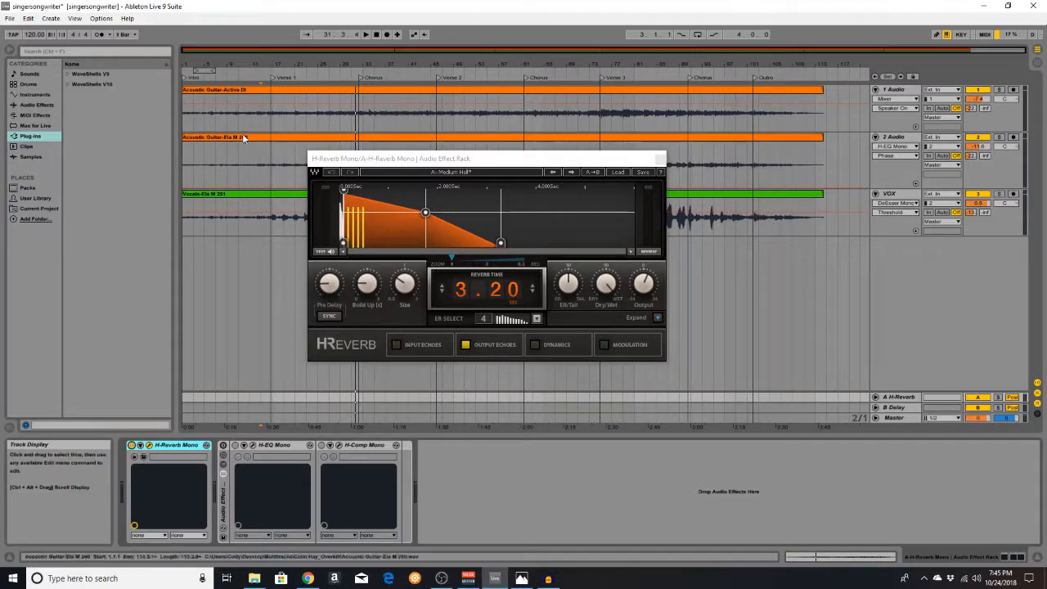
{"action": "left_click", "coordinate": [264, 176]}
{"action": "key", "text": "space"}
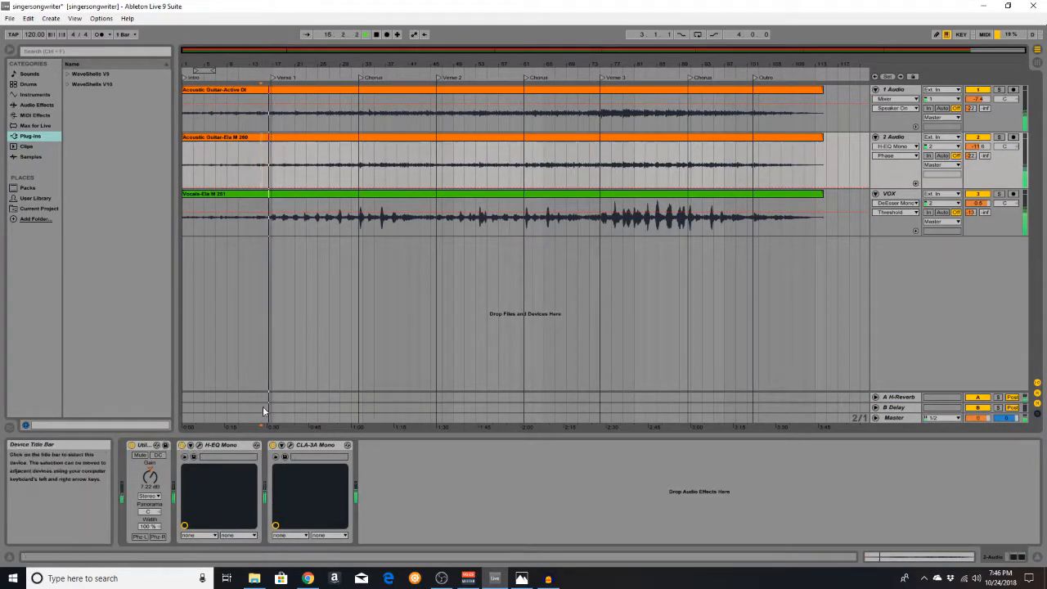
Select the A H-Reverb return track and examine the plug-in's built-in EQ in its expanded view, collapsing it again
{"action": "left_click", "coordinate": [898, 397]}
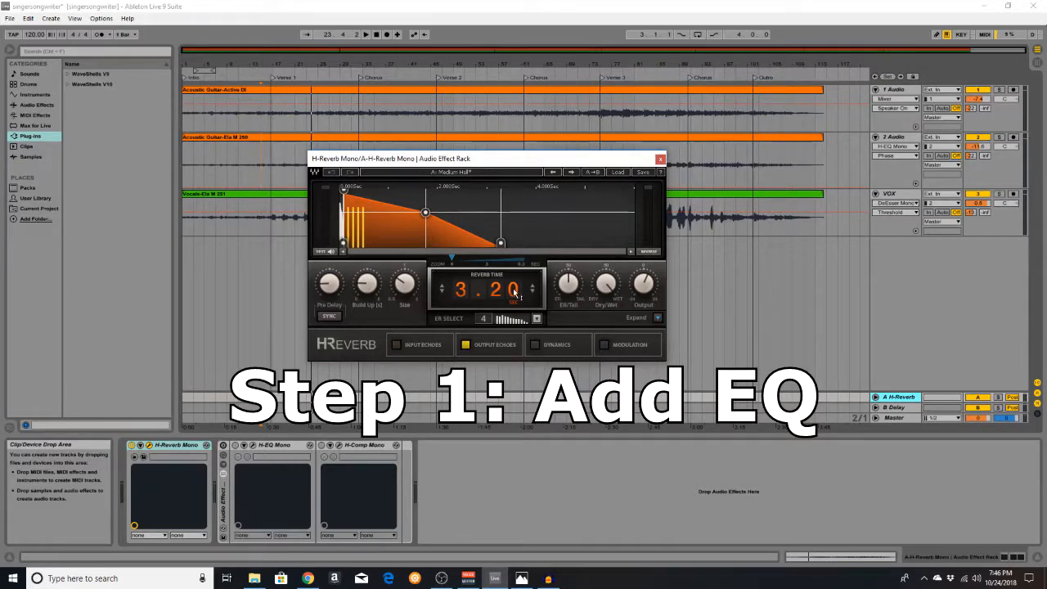
{"action": "left_click", "coordinate": [657, 318]}
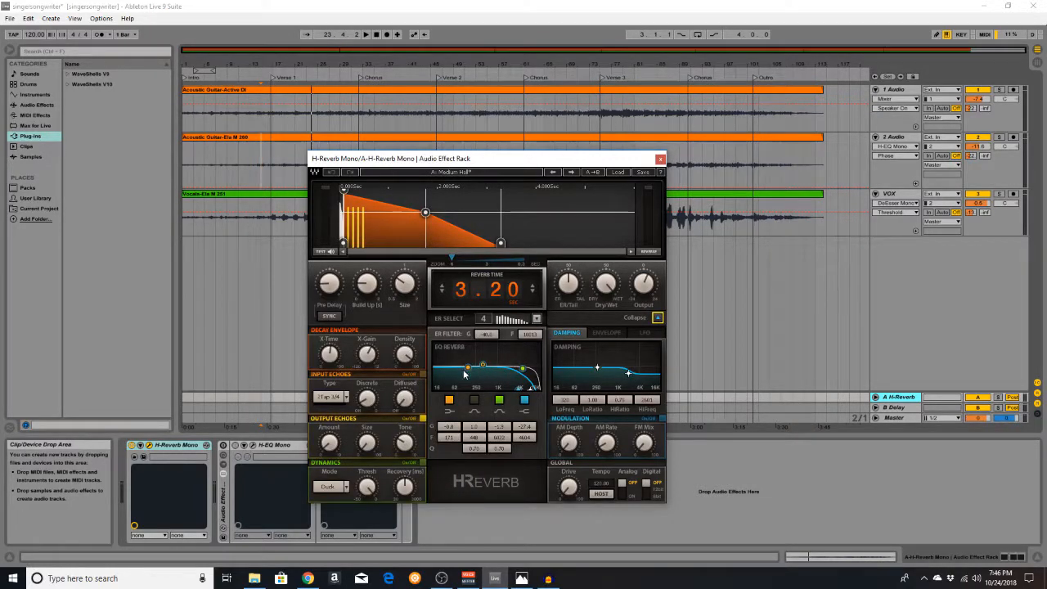
{"action": "left_click", "coordinate": [658, 318]}
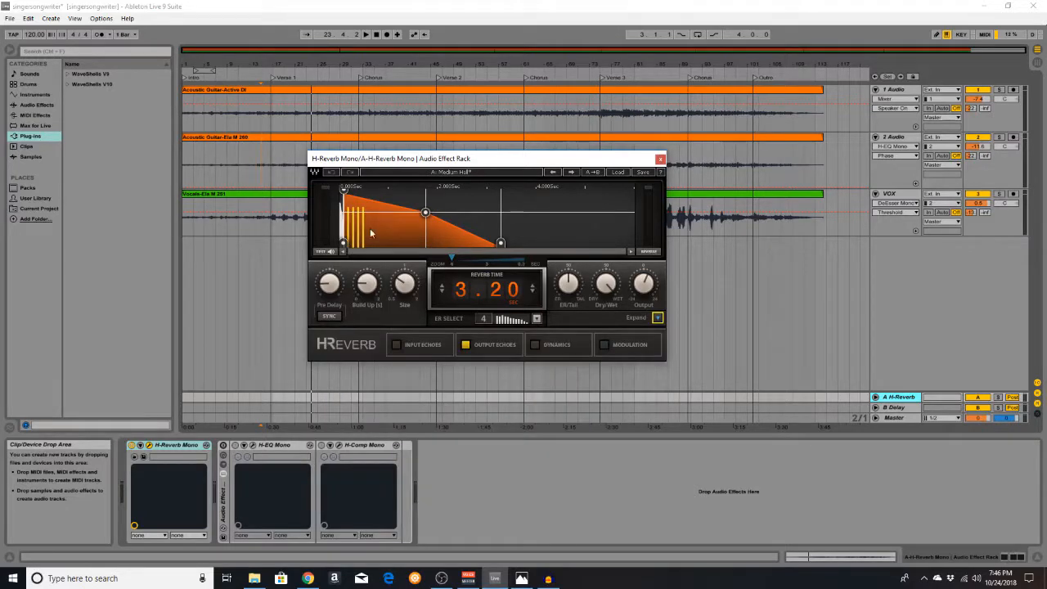
Replace the H-Reverb window with H-EQ's, and activate the effect rack with H-EQ on and H-Comp off
{"action": "left_click", "coordinate": [149, 446]}
{"action": "left_click", "coordinate": [253, 446]}
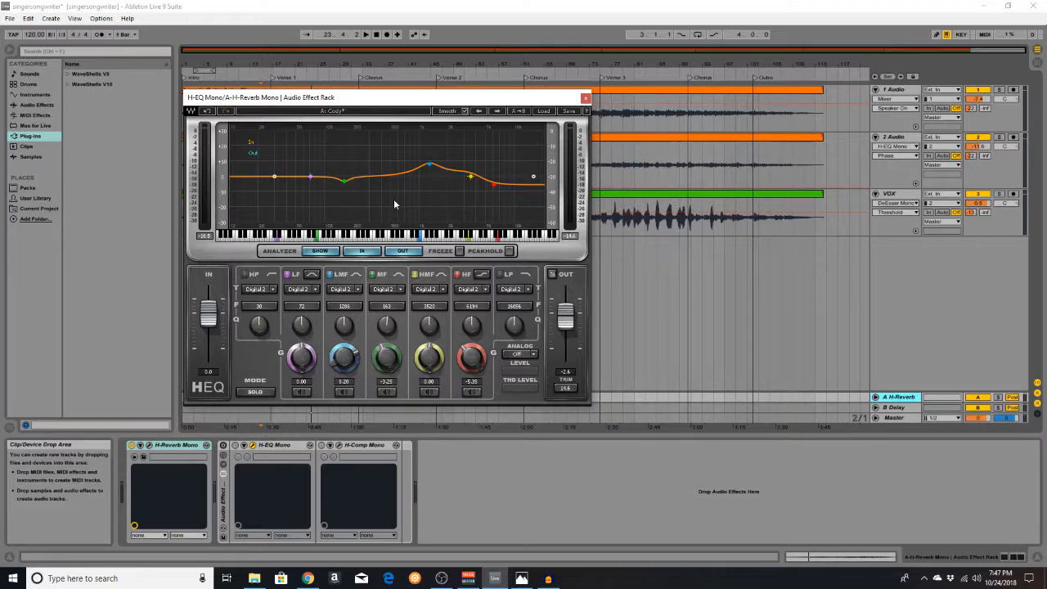
{"action": "left_click", "coordinate": [234, 449]}
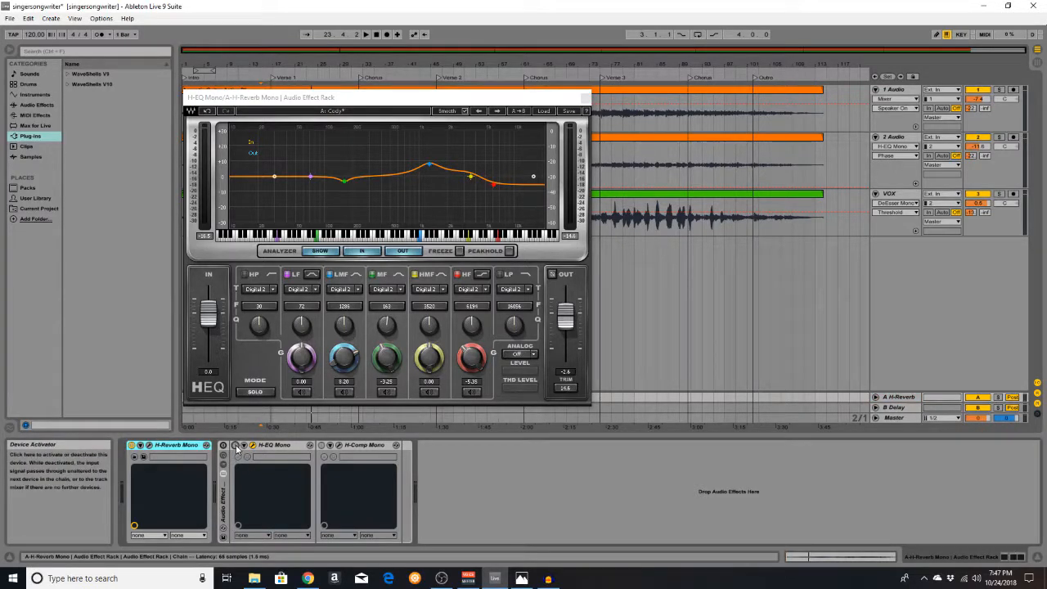
{"action": "left_click", "coordinate": [224, 445]}
{"action": "left_click", "coordinate": [234, 445]}
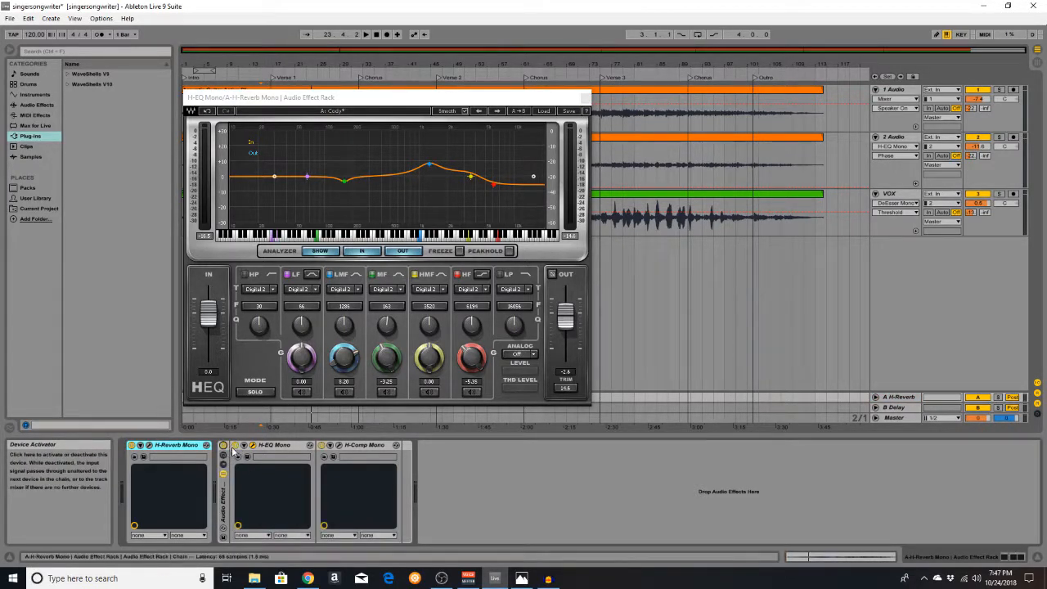
{"action": "left_click", "coordinate": [322, 446]}
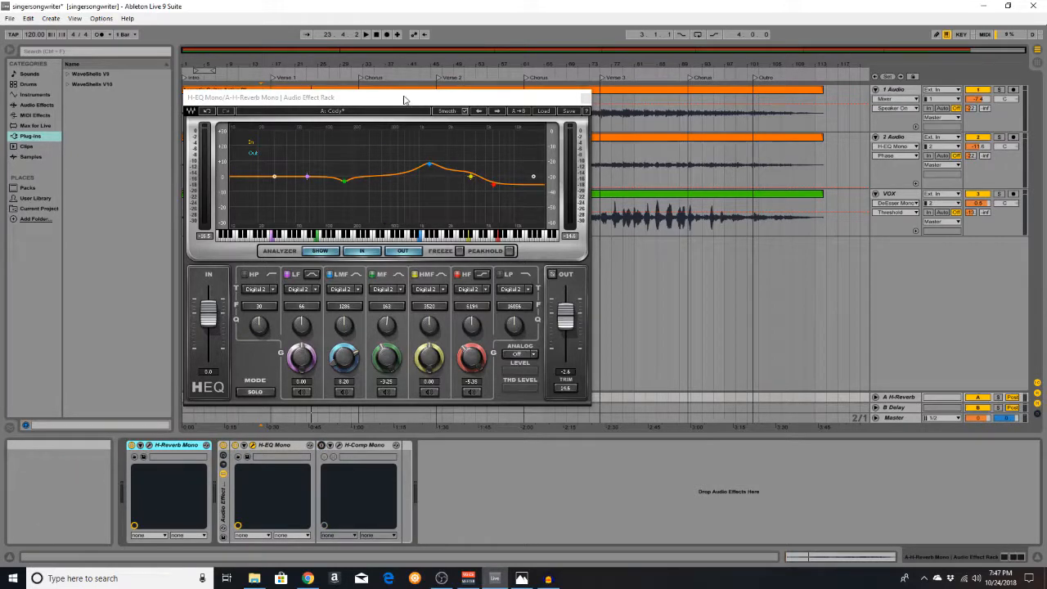
Play the song and compare the reverb with H-EQ bypassed and enabled, leaving H-EQ on
{"action": "key", "text": "space"}
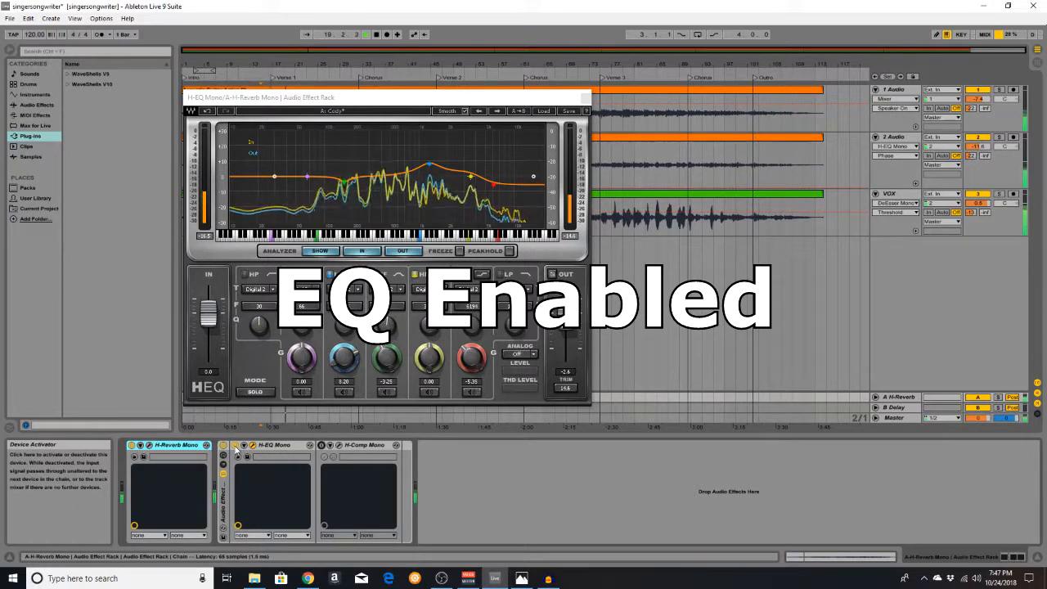
{"action": "left_click", "coordinate": [235, 445]}
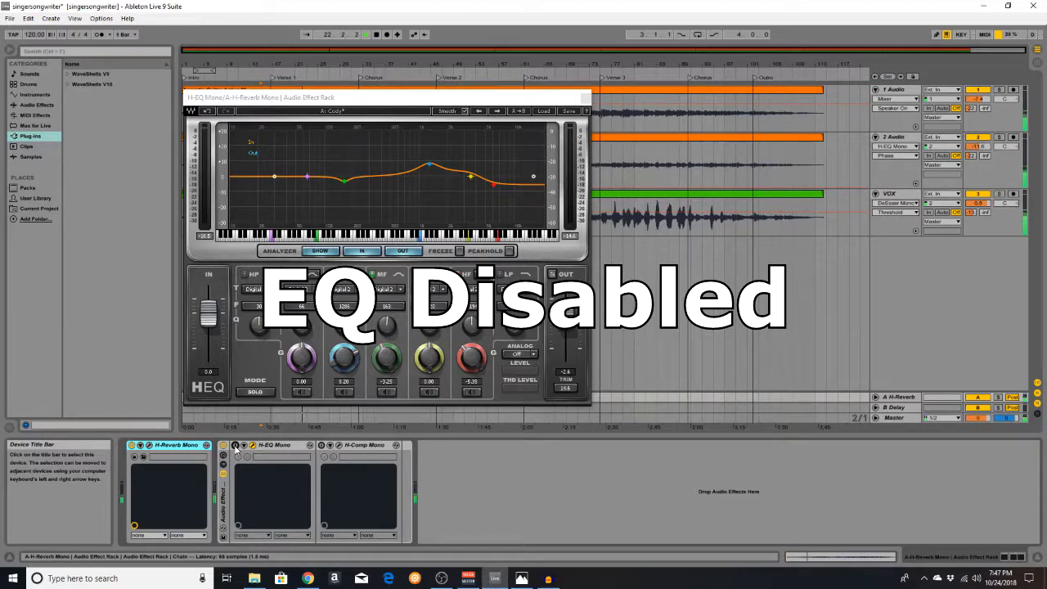
{"action": "left_click", "coordinate": [235, 446]}
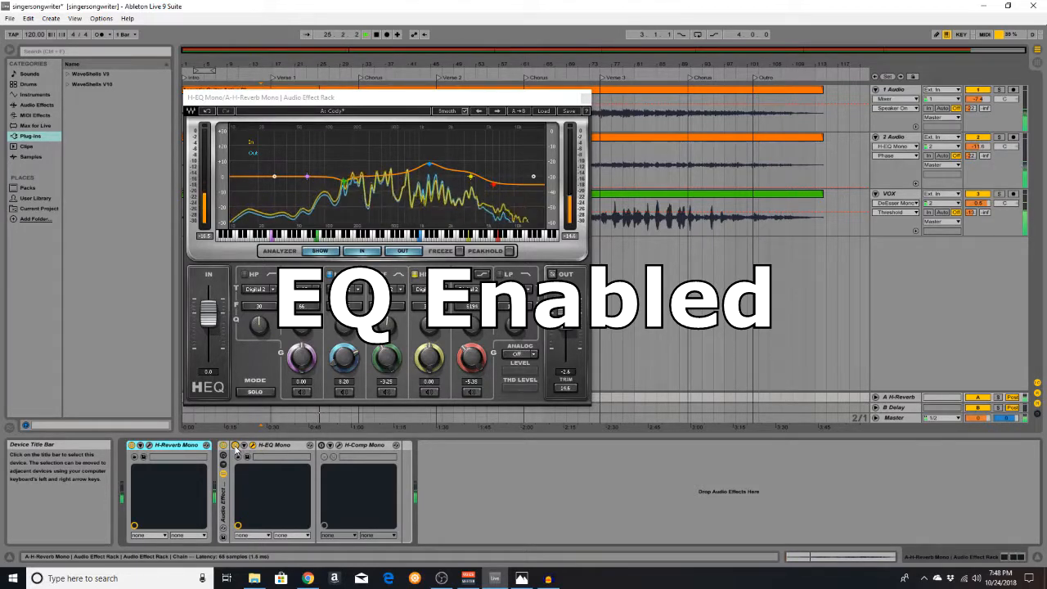
{"action": "left_click", "coordinate": [235, 446]}
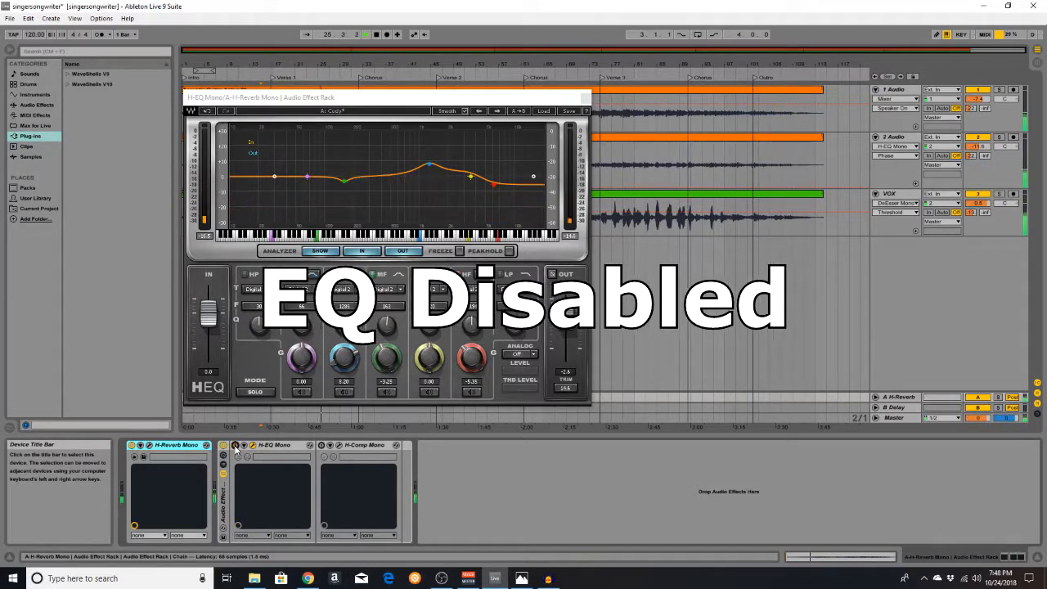
{"action": "left_click", "coordinate": [235, 446]}
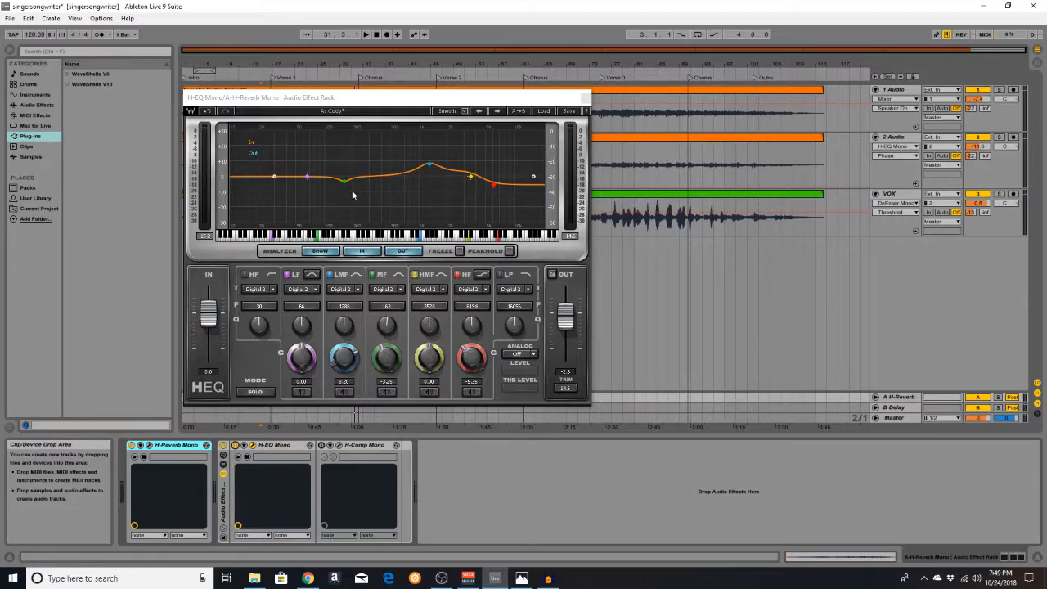
Boost H-EQ's LF band to 12 dB at 79 Hz with a narrower Q, and reset its gain to 0
{"action": "left_click", "coordinate": [307, 177]}
{"action": "left_click_drag", "start_coordinate": [307, 177], "coordinate": [307, 157]}
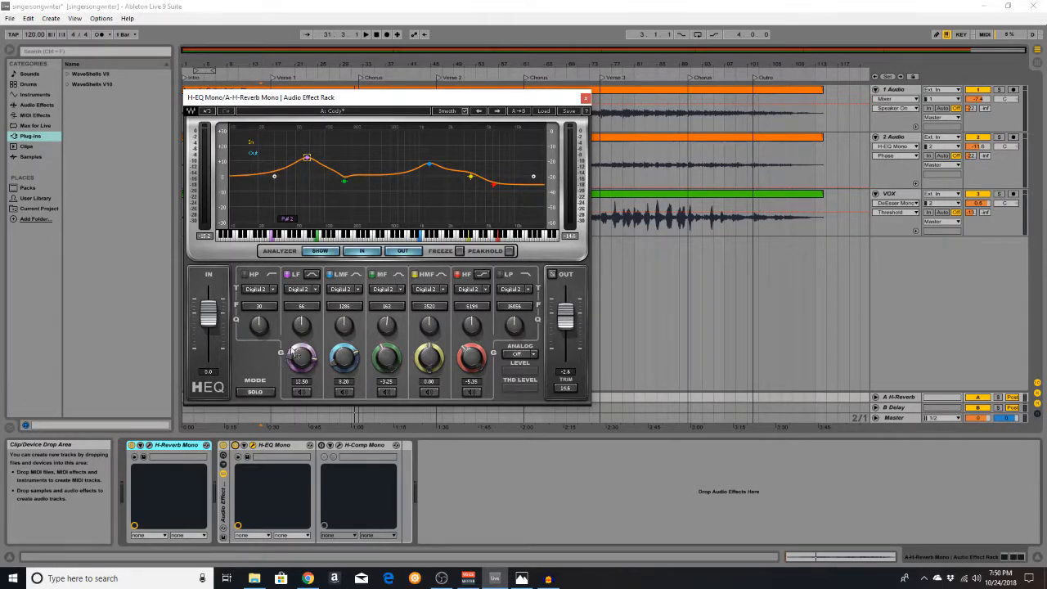
{"action": "left_click_drag", "start_coordinate": [303, 325], "coordinate": [305, 319]}
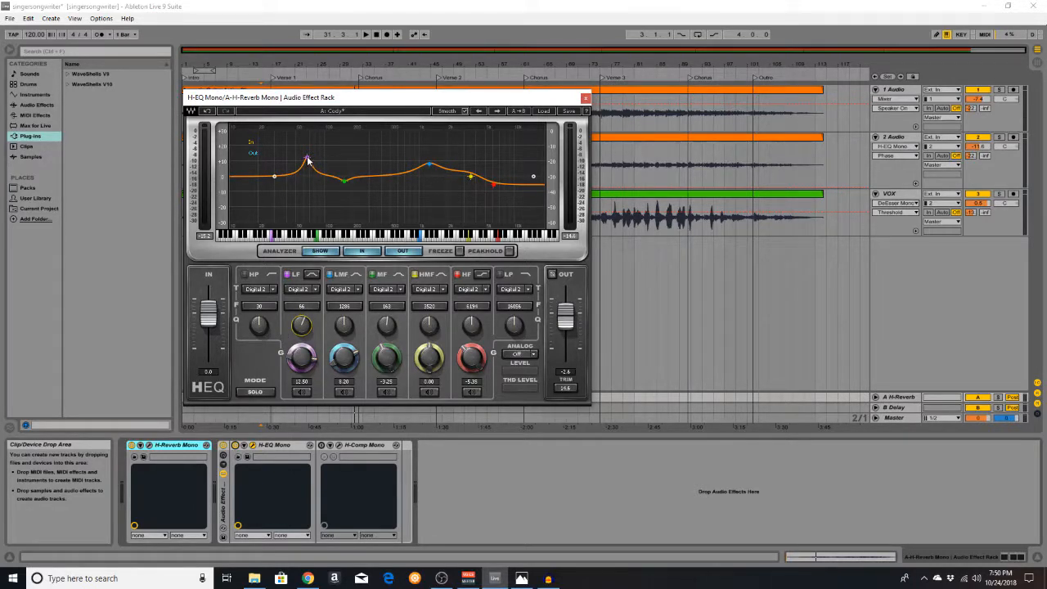
{"action": "mouse_move", "coordinate": [308, 159]}
{"action": "left_mouse_down"}
{"action": "mouse_move", "coordinate": [292, 155]}
{"action": "mouse_move", "coordinate": [315, 157]}
{"action": "left_mouse_up"}
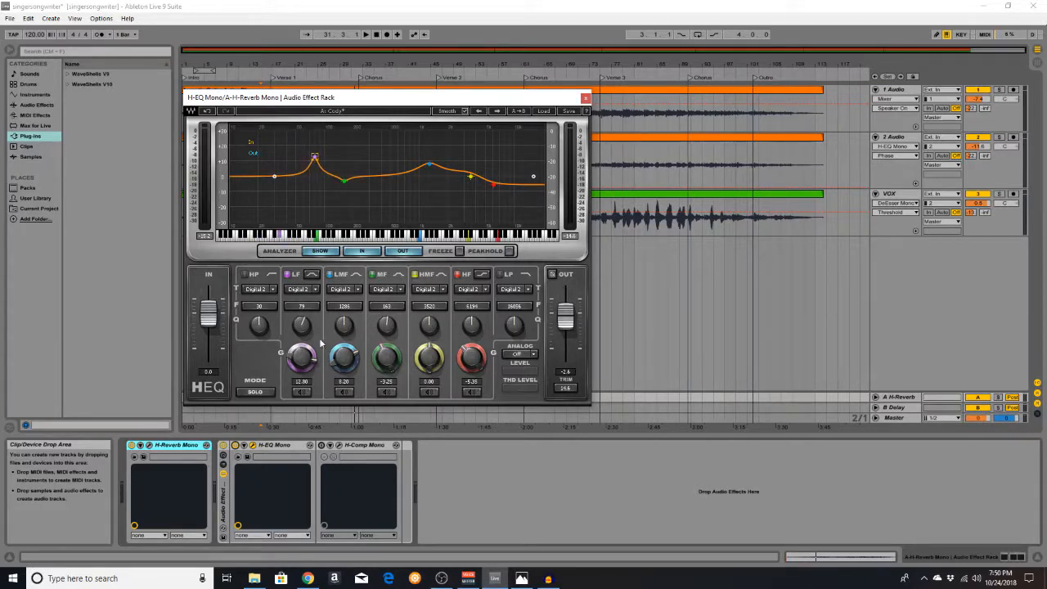
{"action": "left_click", "coordinate": [300, 358]}
{"action": "type", "text": "0"}
{"action": "key", "text": "Return"}
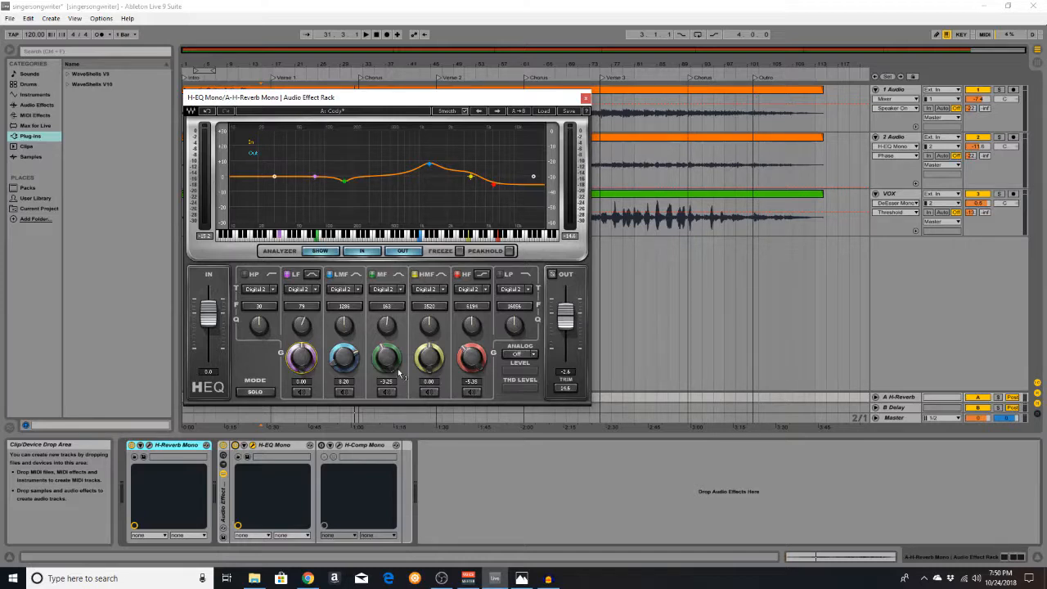
During playback, boost H-EQ's MF band to 18 dB, restore its gain to -3.25 dB, and stop the song
{"action": "key", "text": "space"}
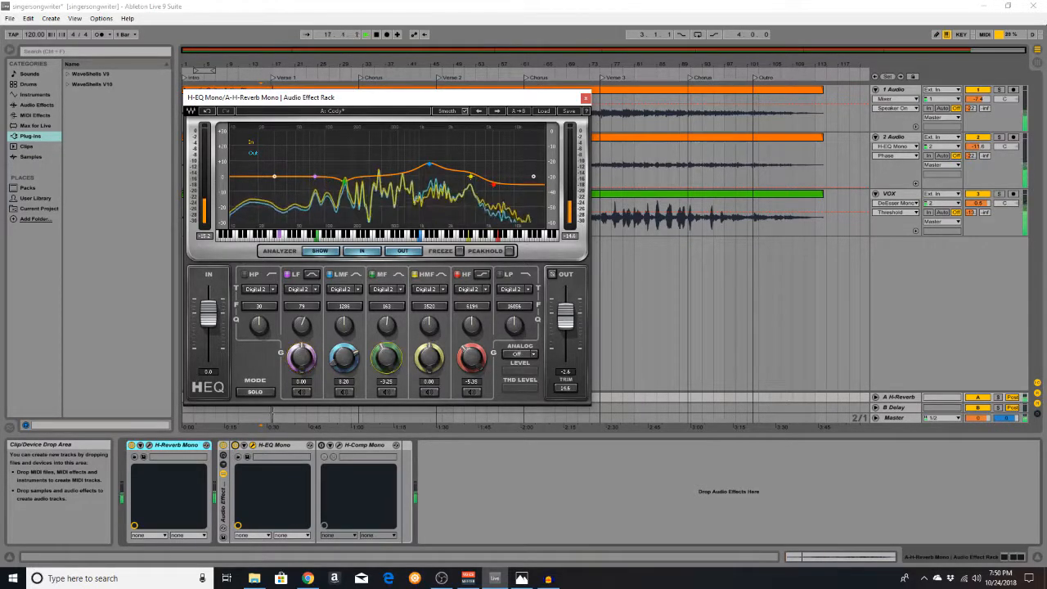
{"action": "left_click_drag", "start_coordinate": [383, 347], "coordinate": [383, 313]}
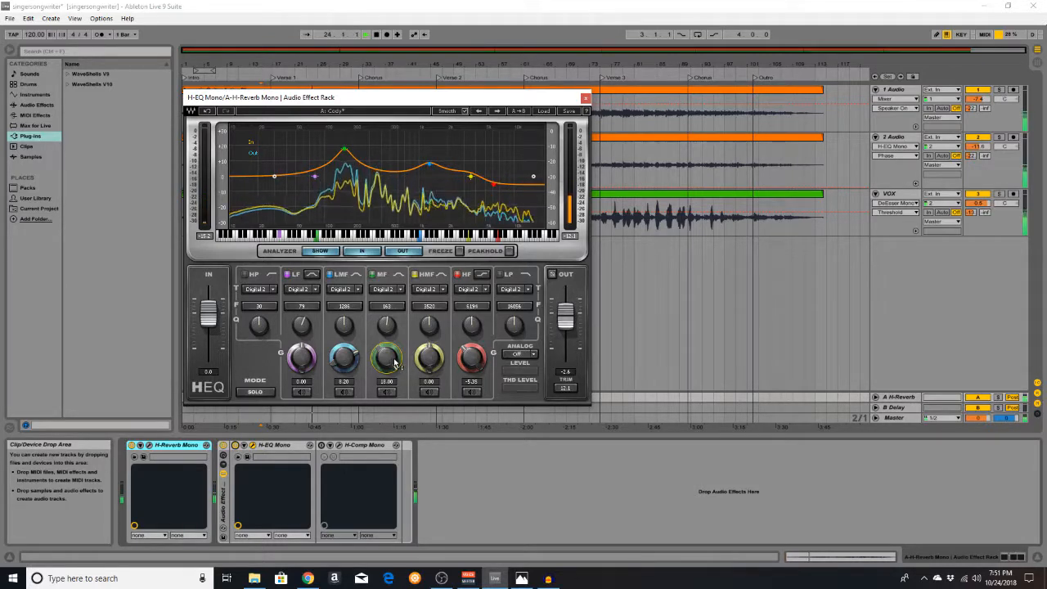
{"action": "left_click_drag", "start_coordinate": [396, 359], "coordinate": [398, 356]}
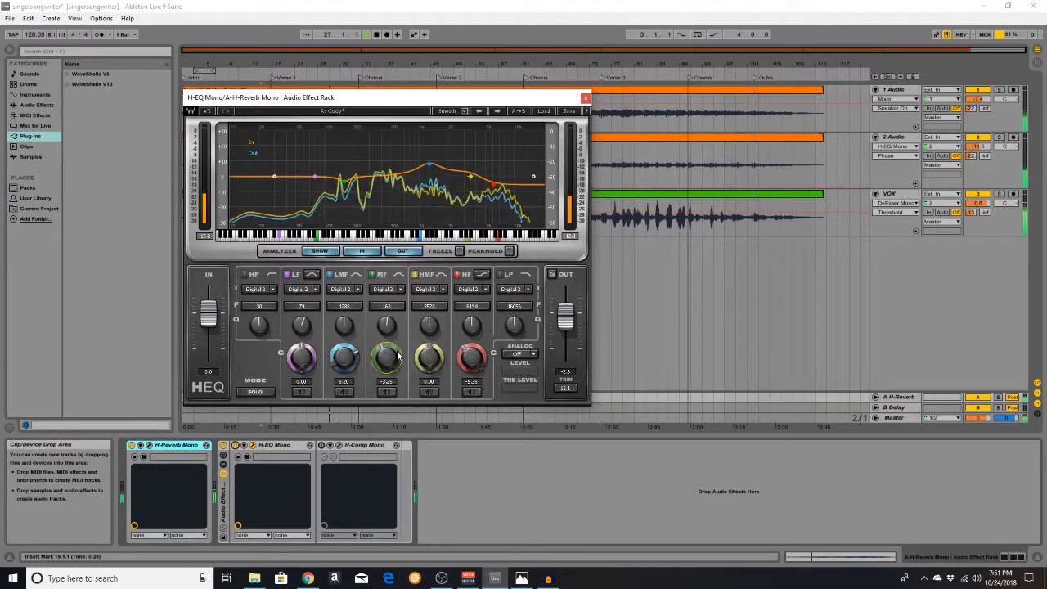
{"action": "key", "text": "space"}
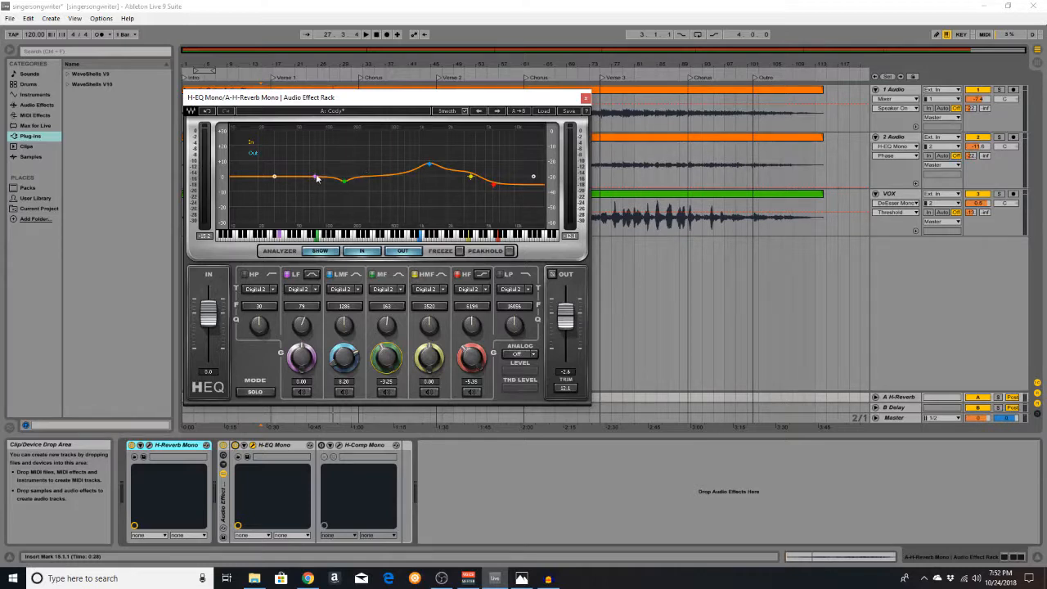
Boost H-EQ's LF band to 12.9 dB at 77 Hz, widen its Q, and move it to 376 Hz with 0 gain
{"action": "left_click_drag", "start_coordinate": [317, 179], "coordinate": [311, 161]}
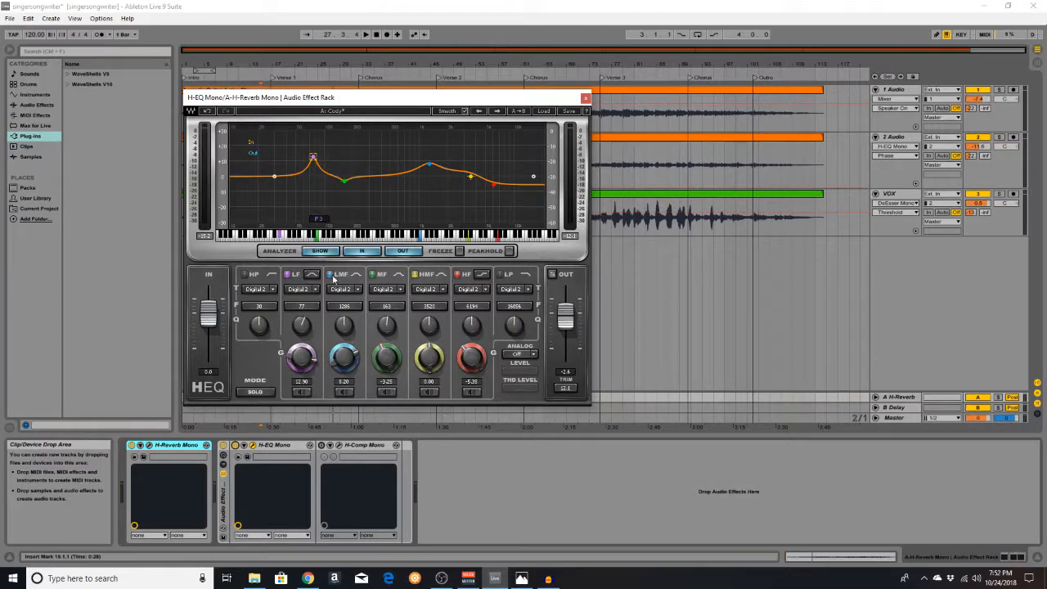
{"action": "left_click_drag", "start_coordinate": [301, 327], "coordinate": [301, 325]}
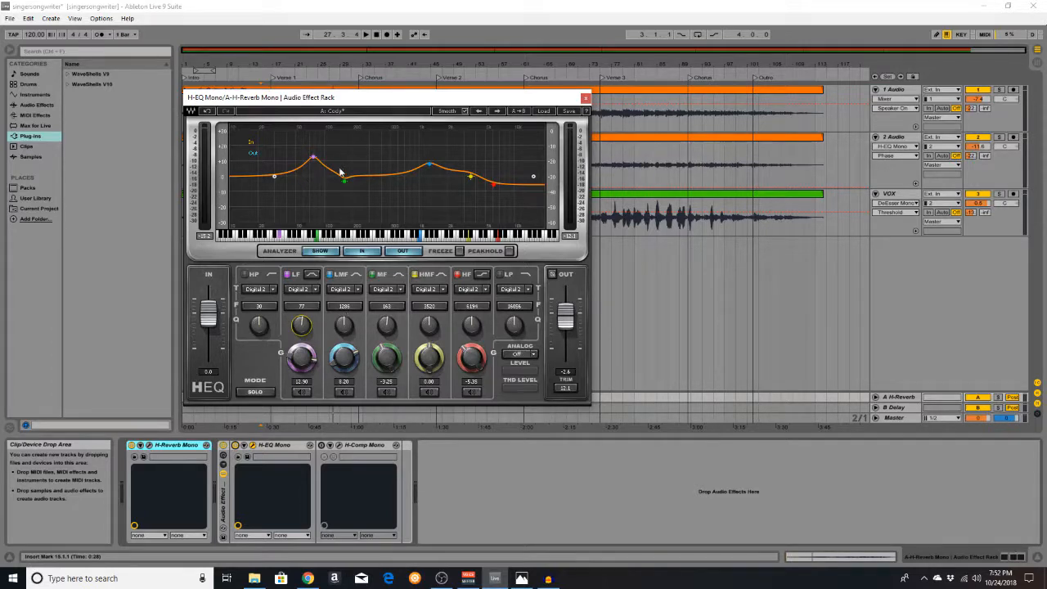
{"action": "left_click_drag", "start_coordinate": [313, 156], "coordinate": [379, 175]}
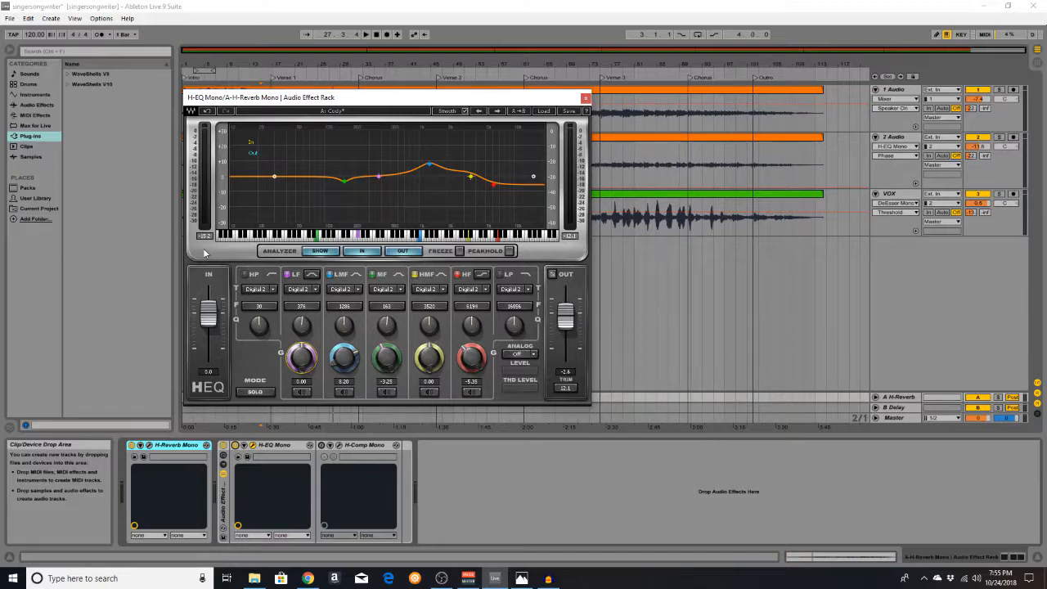
Show the H-Comp window, examine its threshold control, and switch its meter to output and back to gain reduction
{"action": "left_click", "coordinate": [339, 446]}
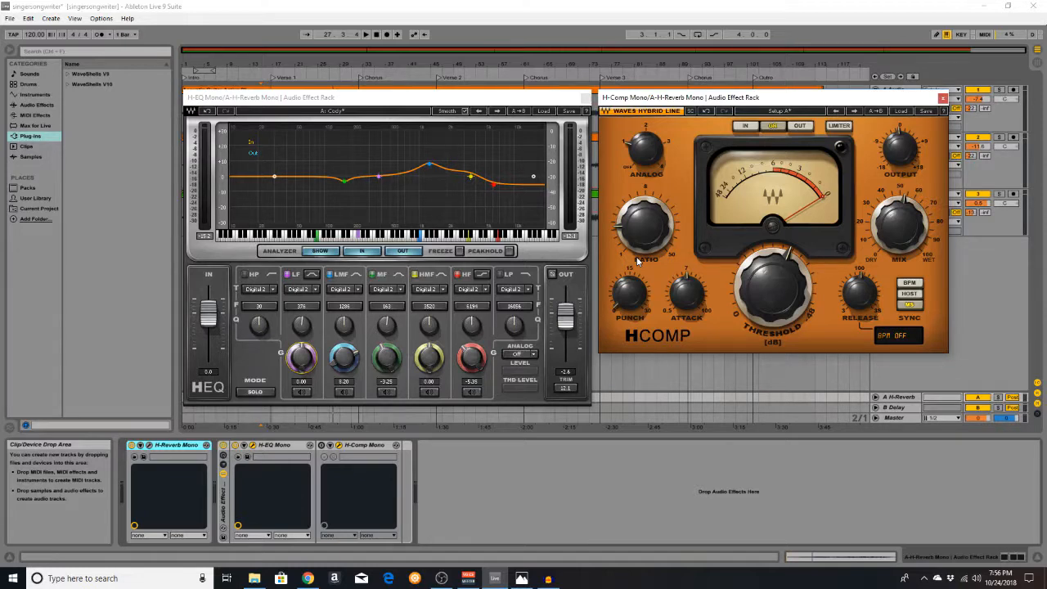
{"action": "mouse_move", "coordinate": [792, 260]}
{"action": "mouse_move", "coordinate": [778, 288]}
{"action": "left_click", "coordinate": [806, 127]}
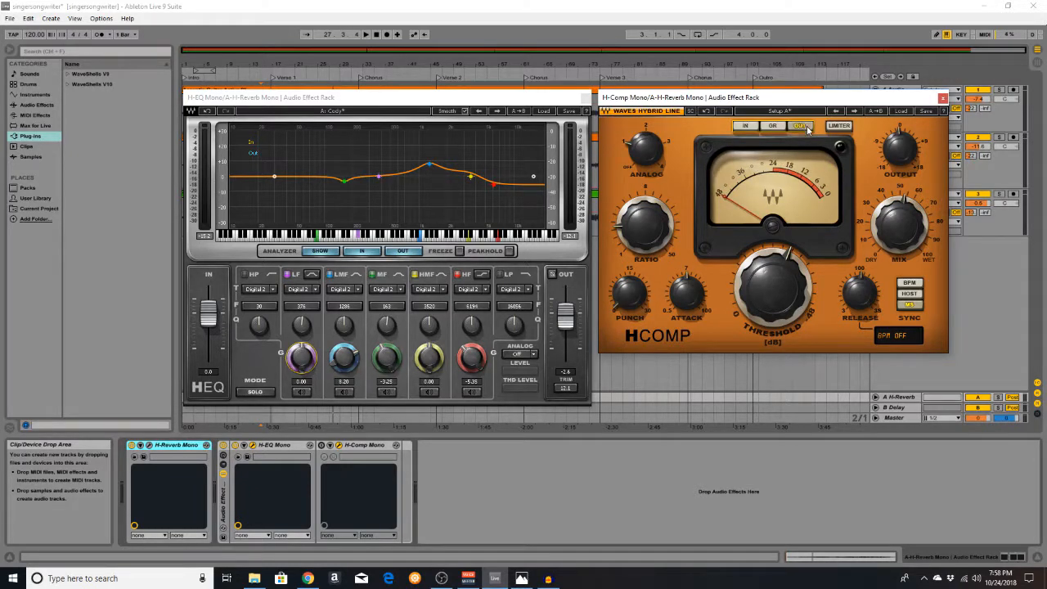
{"action": "mouse_move", "coordinate": [899, 154]}
{"action": "left_click", "coordinate": [772, 126]}
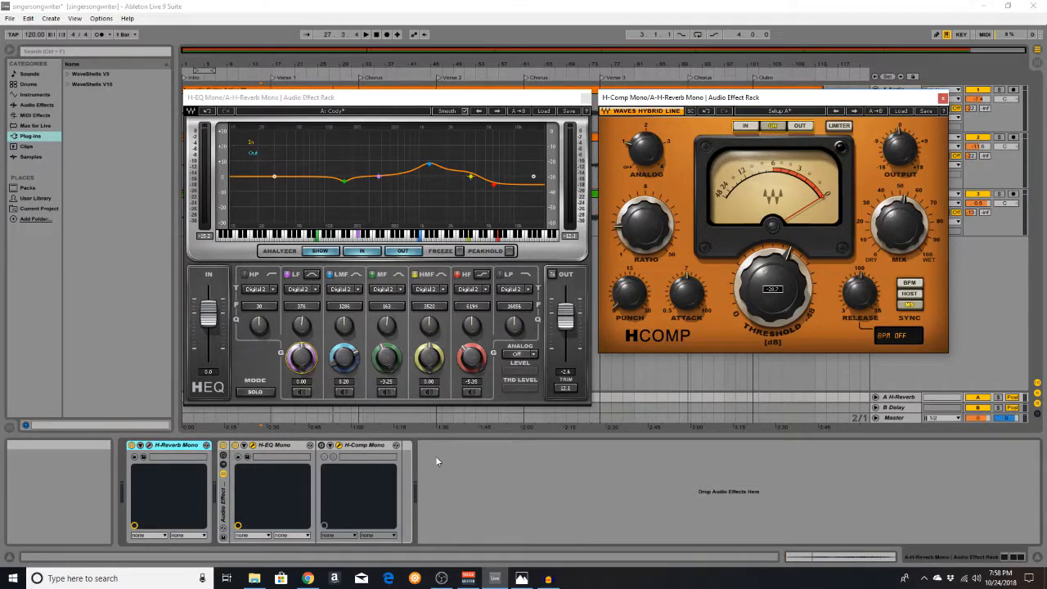
During playback, repeatedly switch the H-Comp device on and off to compare the reverb, leave it enabled, and stop the song
{"action": "key", "text": "space"}
{"action": "left_click", "coordinate": [323, 445]}
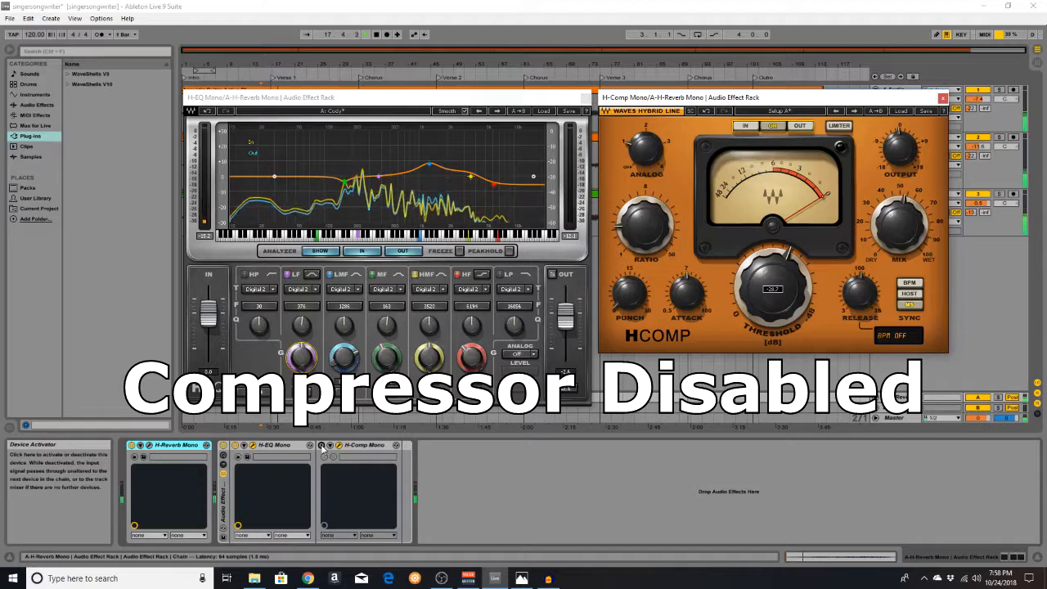
{"action": "left_click", "coordinate": [322, 446]}
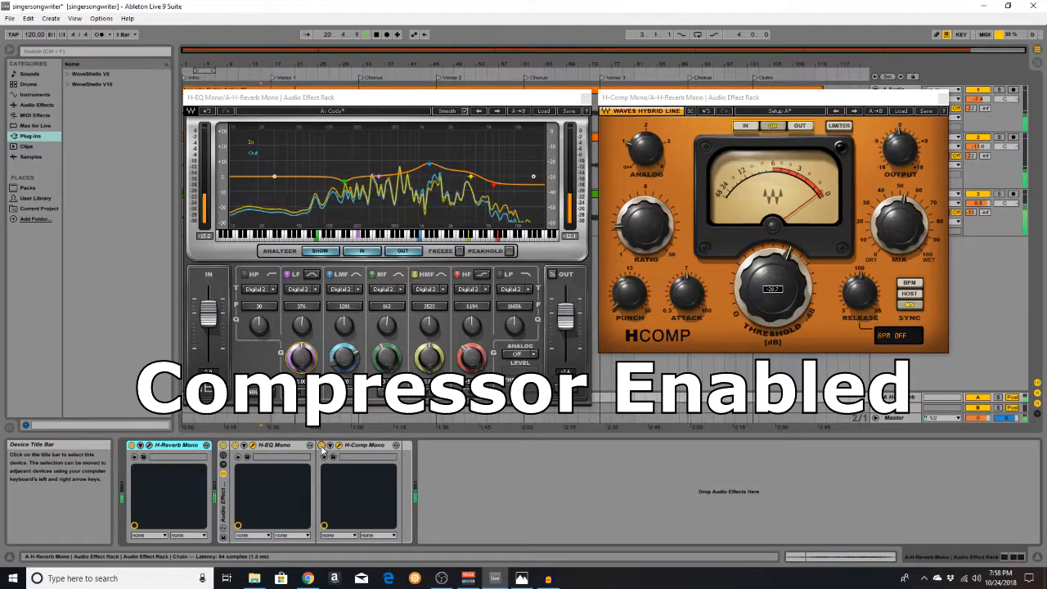
{"action": "left_click", "coordinate": [322, 446]}
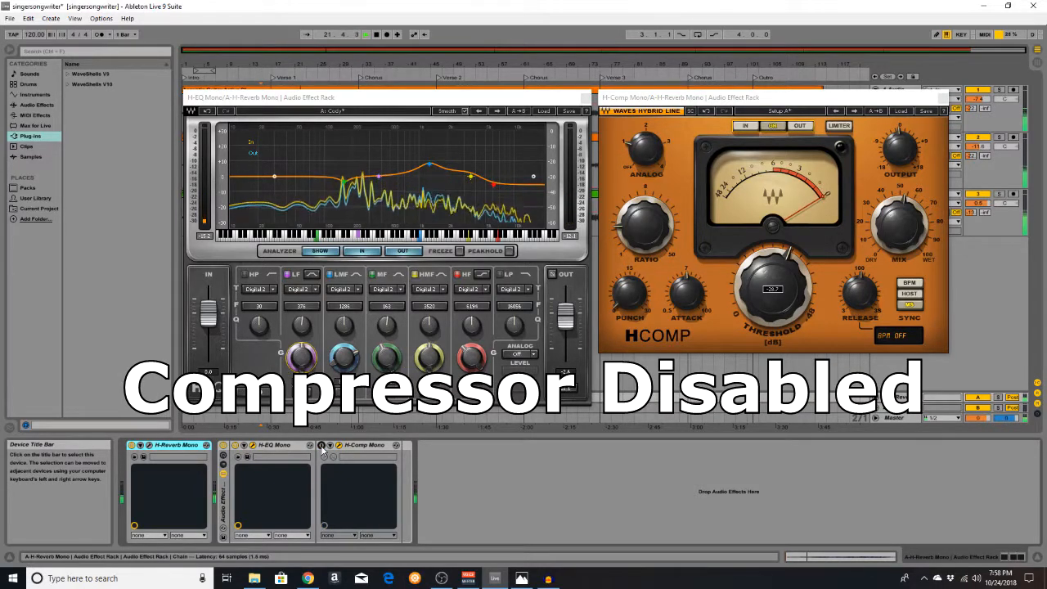
{"action": "left_click", "coordinate": [322, 446]}
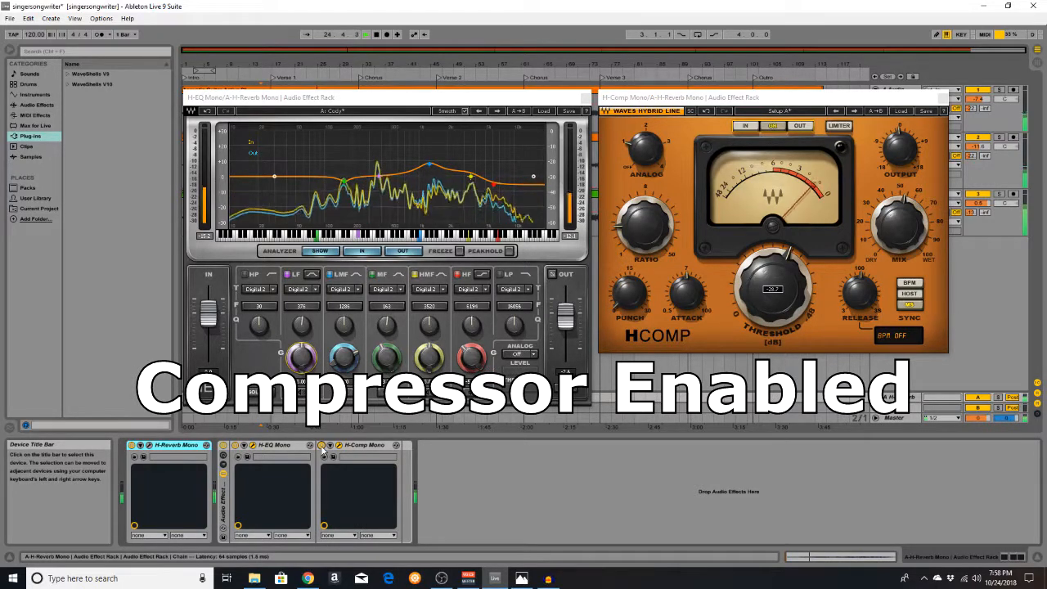
{"action": "left_click", "coordinate": [322, 446]}
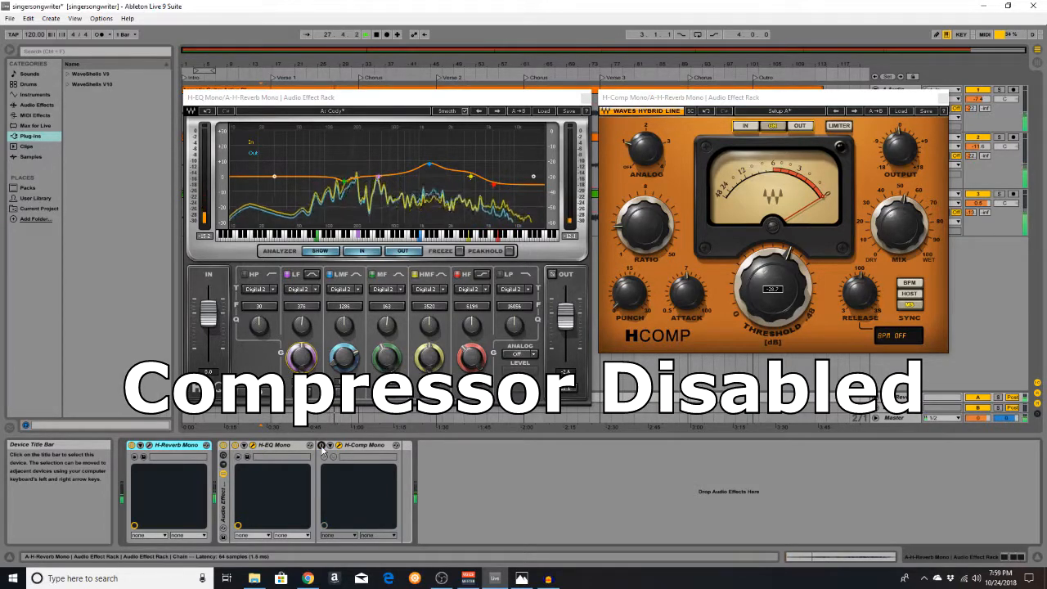
{"action": "left_click", "coordinate": [323, 447]}
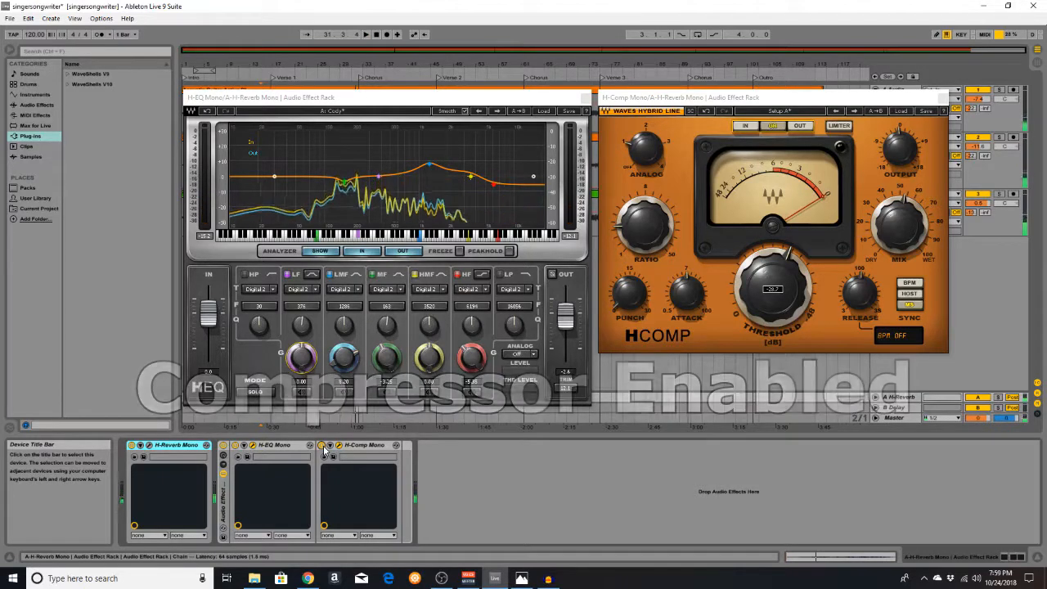
{"action": "key", "text": "space"}
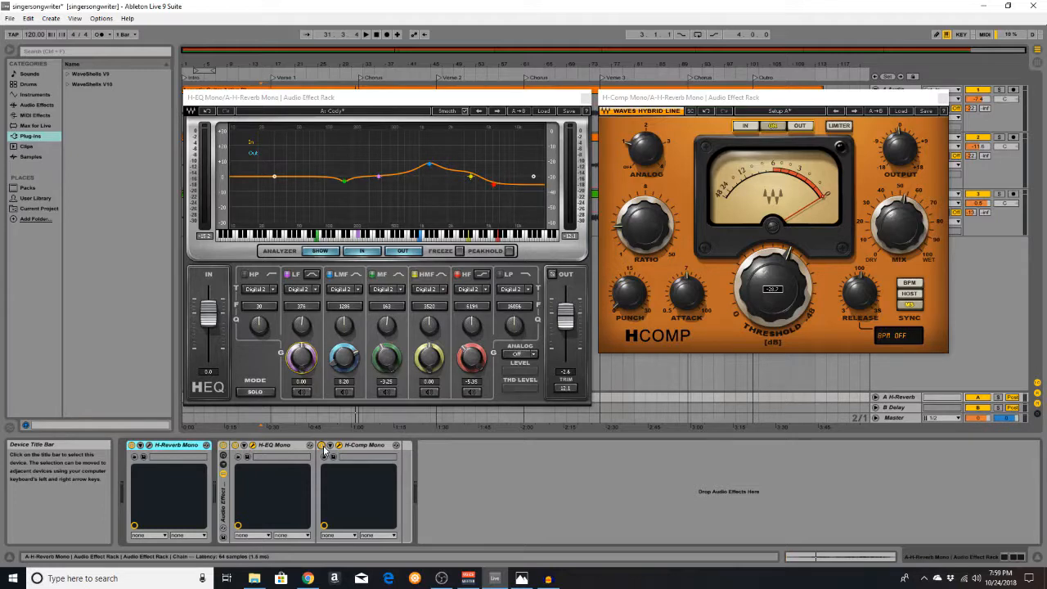
During playback, compare the reverb with and without the Audio Effect Rack holding H-EQ and H-Comp, leaving the rack enabled
{"action": "left_click", "coordinate": [222, 446]}
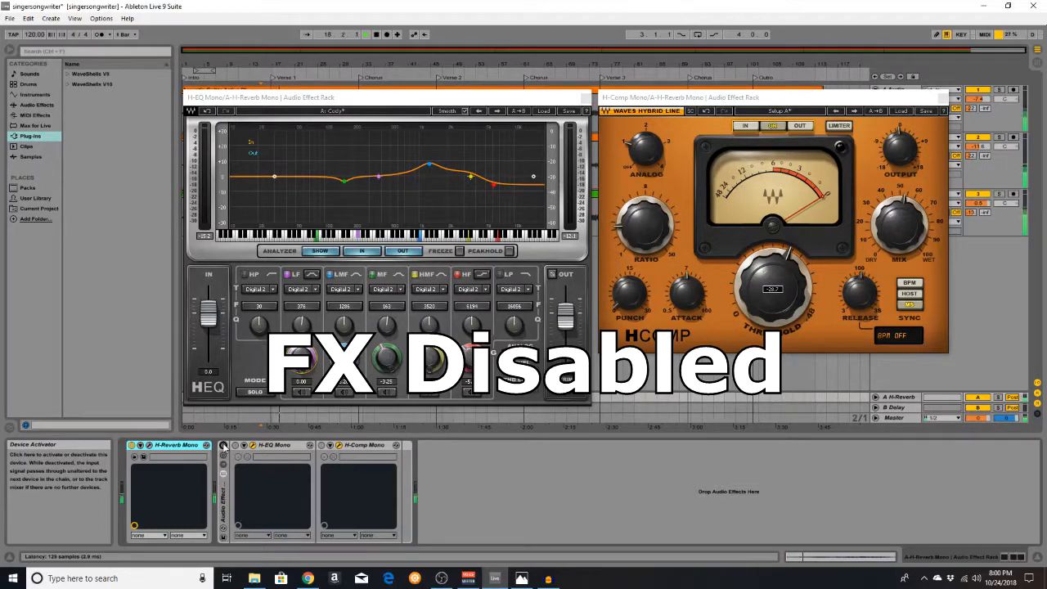
{"action": "left_click", "coordinate": [223, 446]}
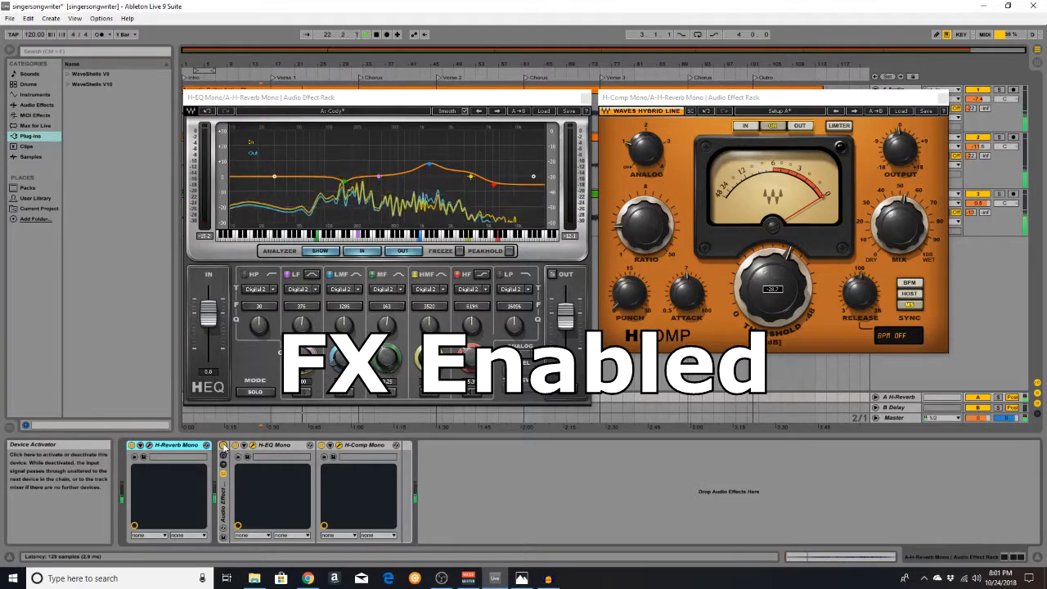
{"action": "left_click", "coordinate": [224, 446]}
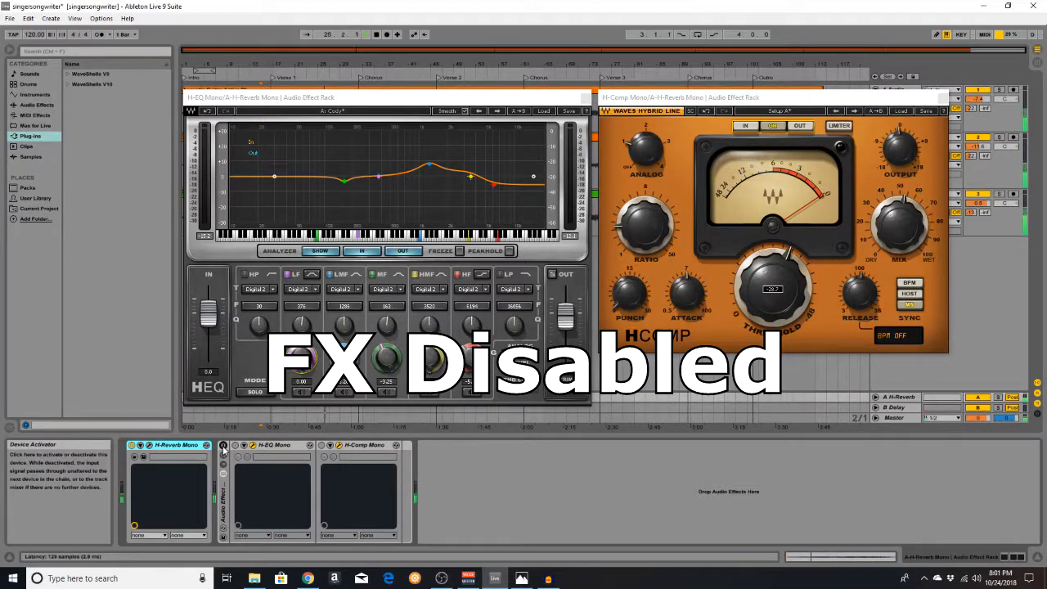
{"action": "left_click", "coordinate": [222, 446]}
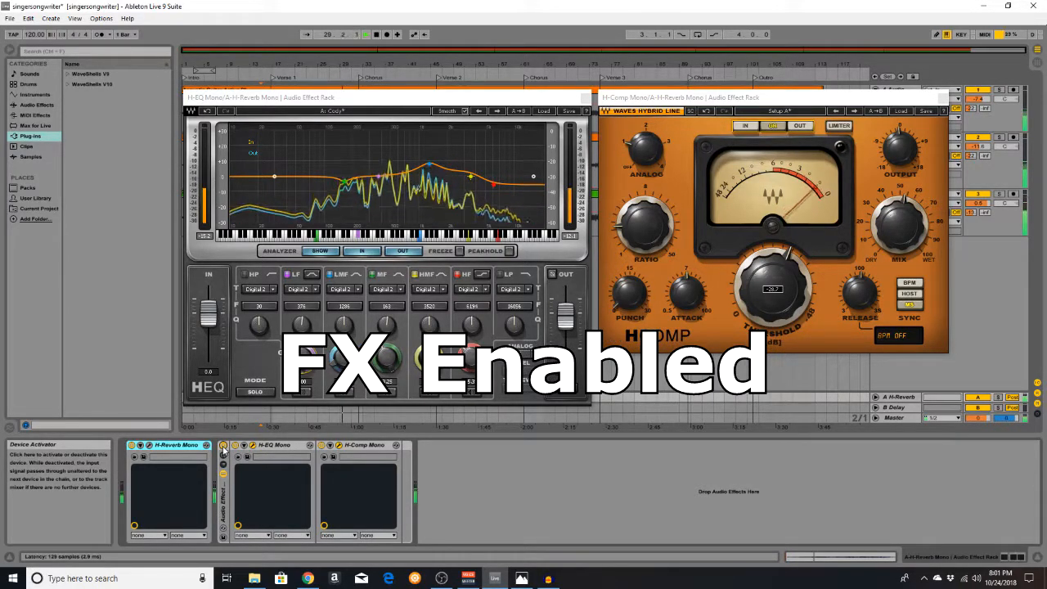
{"action": "left_click", "coordinate": [222, 446]}
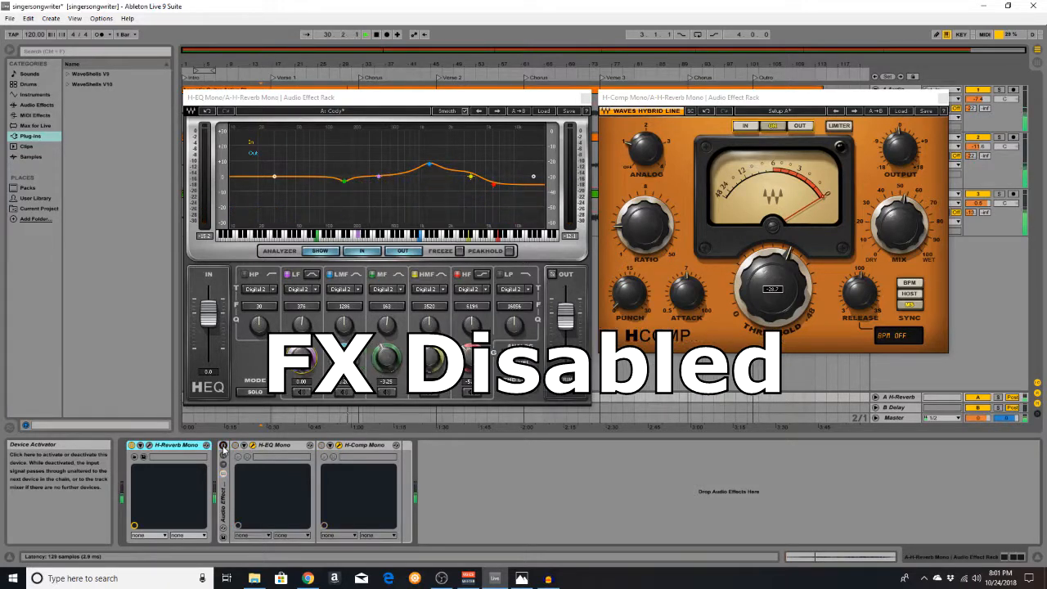
{"action": "left_click", "coordinate": [222, 447]}
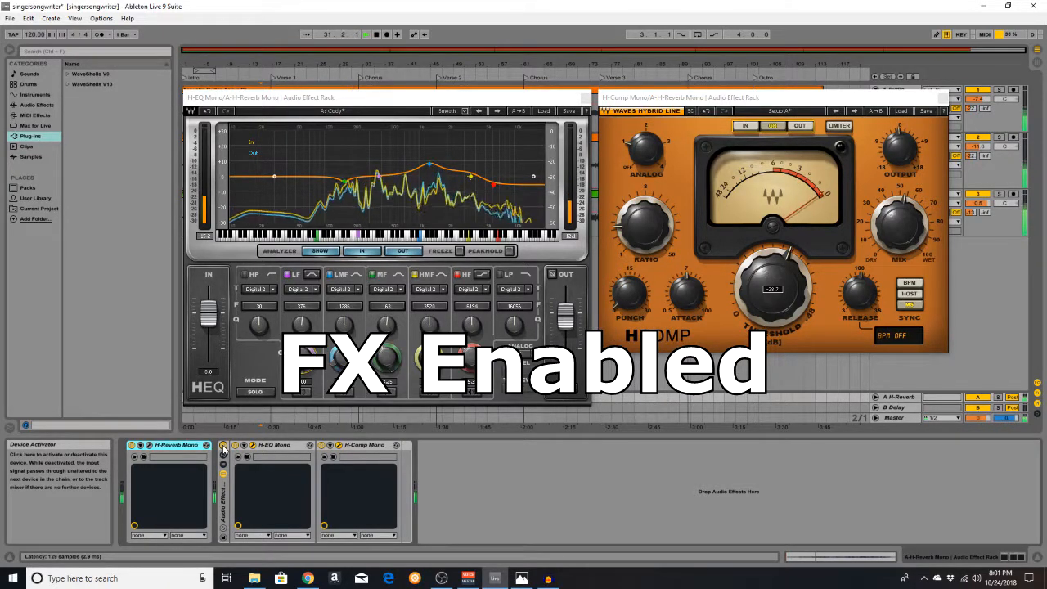